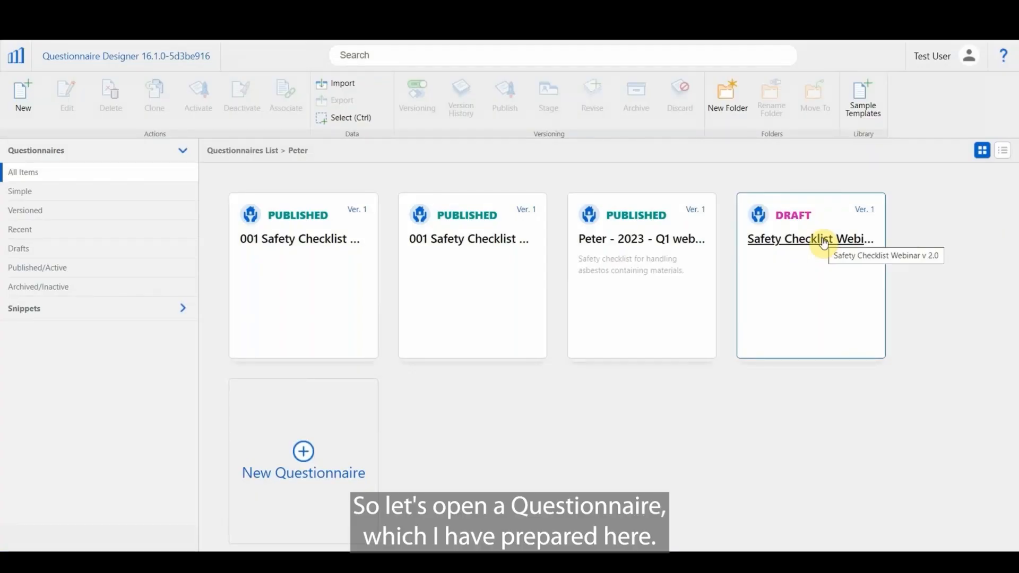
# Open the draft questionnaire Safety Checklist Webinar v 2.0 and expand its Overview group.
pyautogui.click(824, 243)
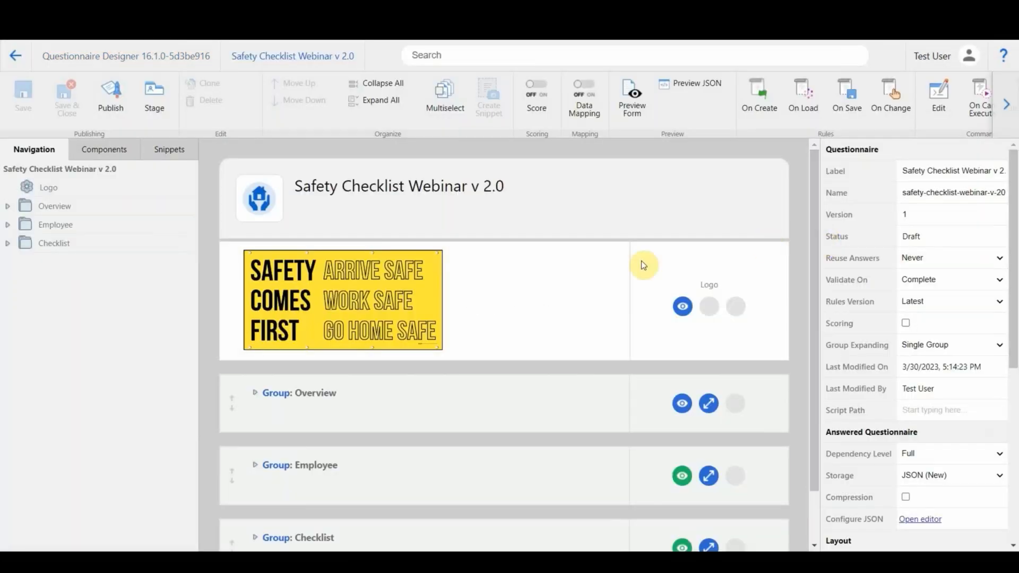
pyautogui.scroll(-1, 609, 261)
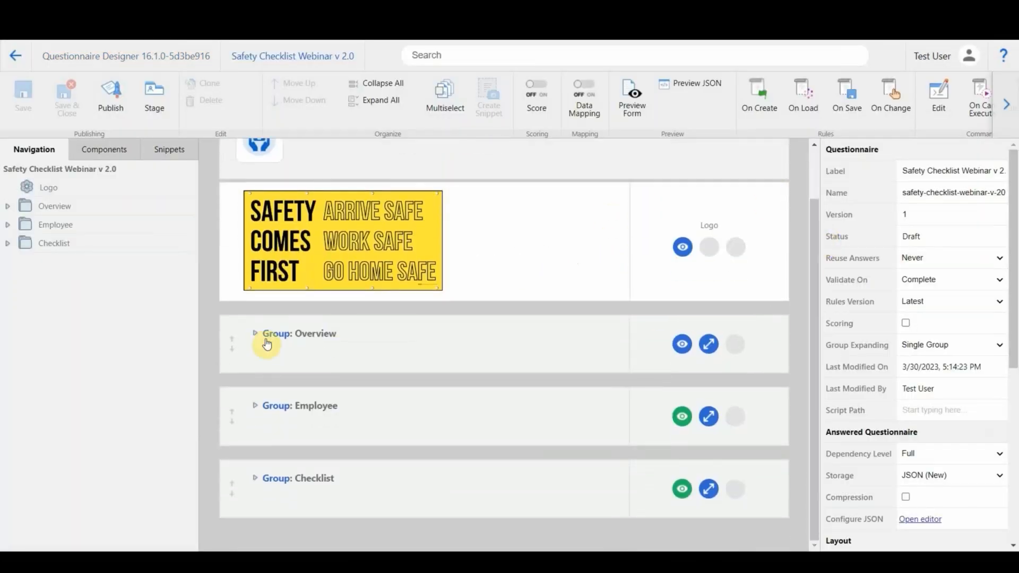
pyautogui.click(266, 342)
pyautogui.scroll(-1, 336, 325)
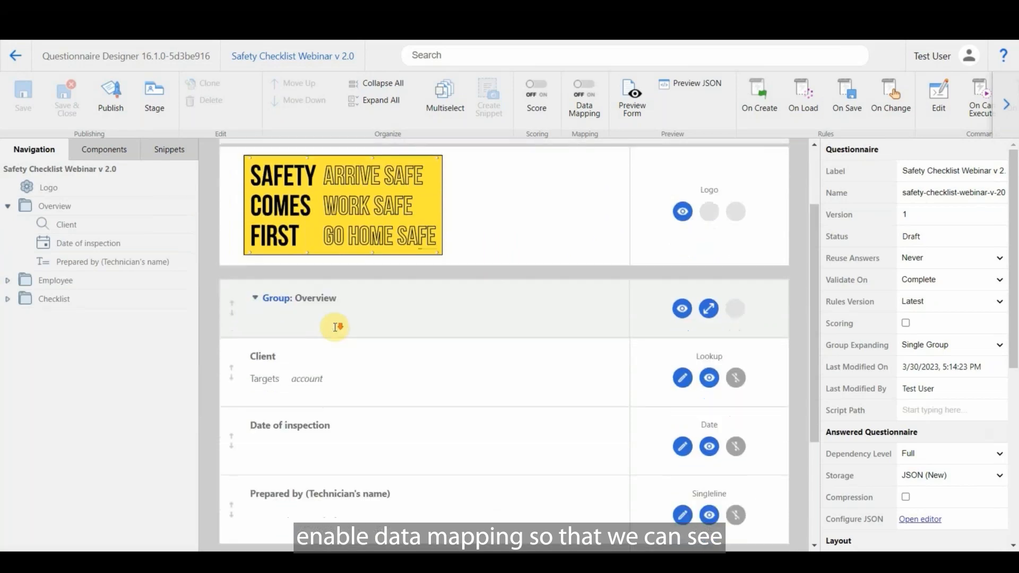
# Enable data mapping for the questionnaire.
pyautogui.click(585, 109)
pyautogui.click(511, 296)
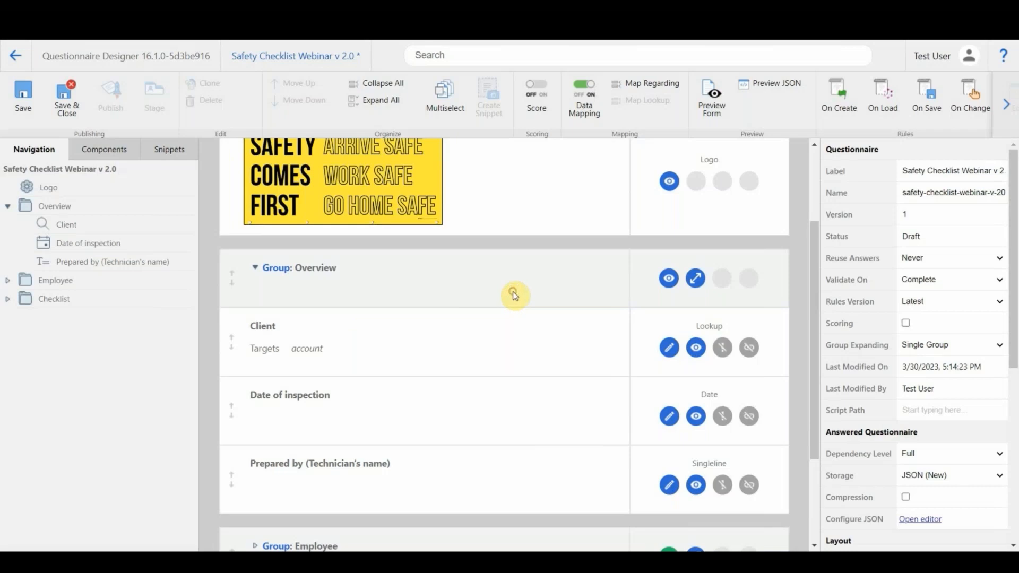
pyautogui.scroll(-1, 518, 294)
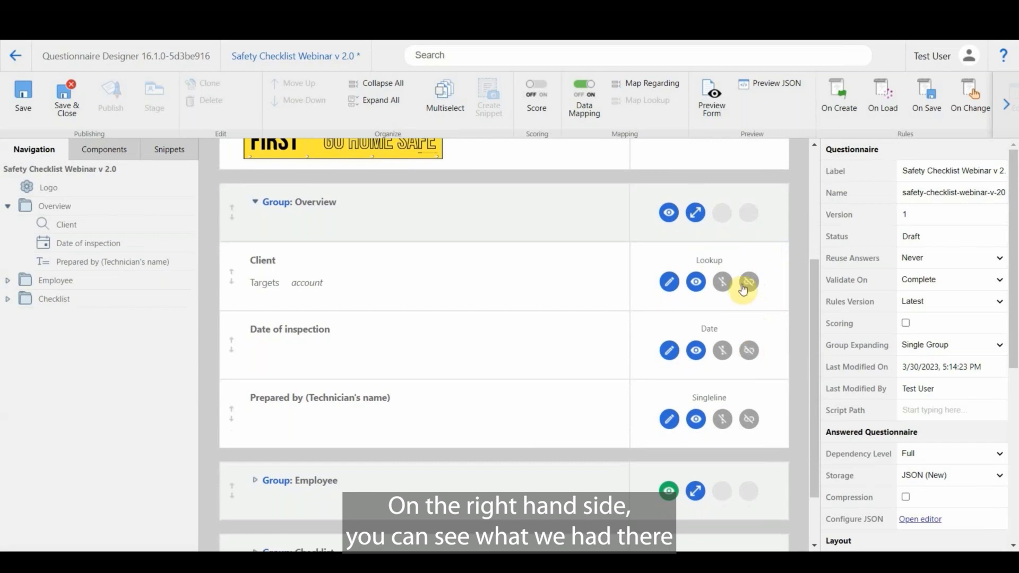
# Start a lookup mapping for the Client question with logical field names displayed, and select the account field Telephone1.
pyautogui.click(588, 285)
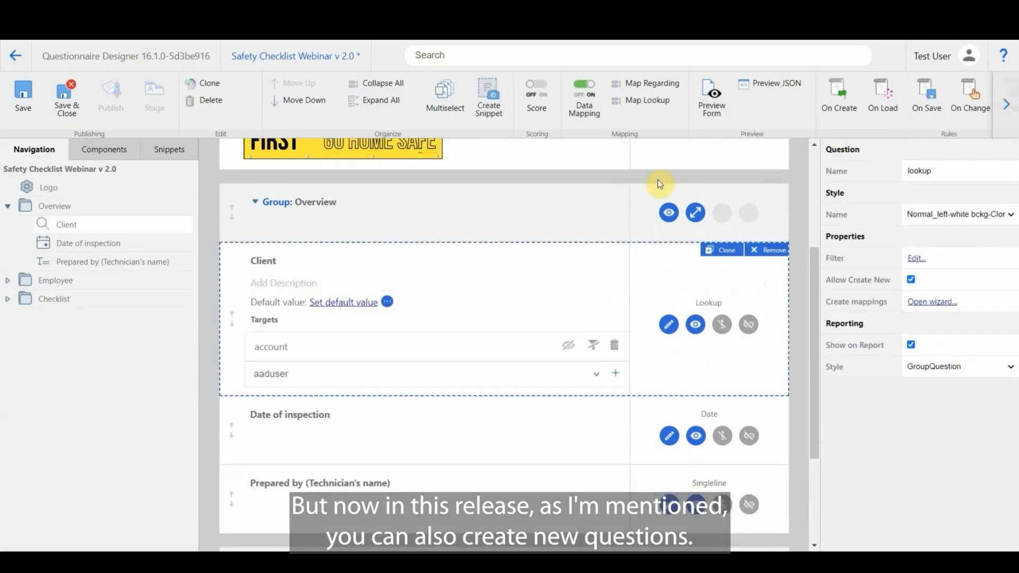
pyautogui.click(648, 101)
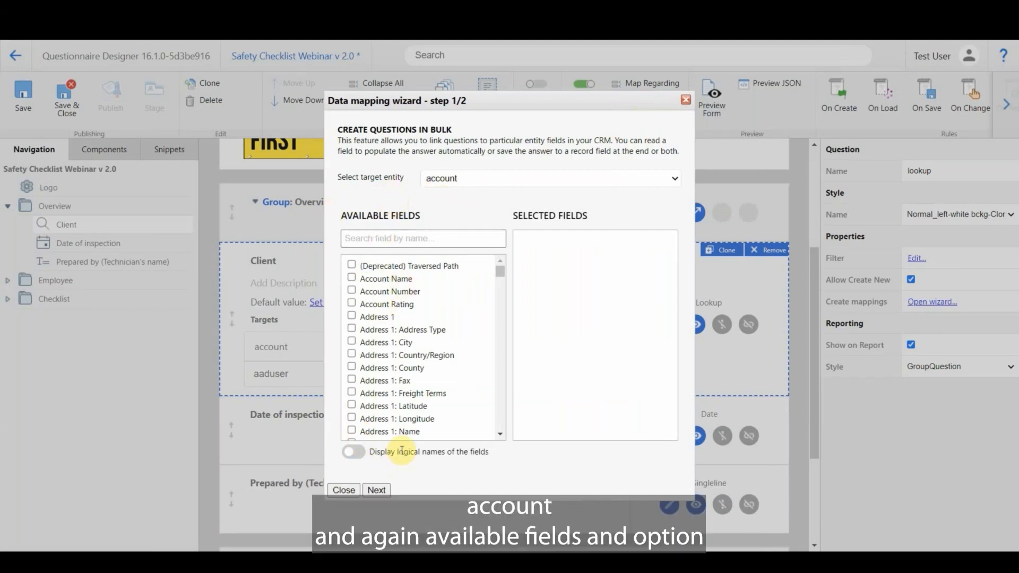
pyautogui.click(360, 452)
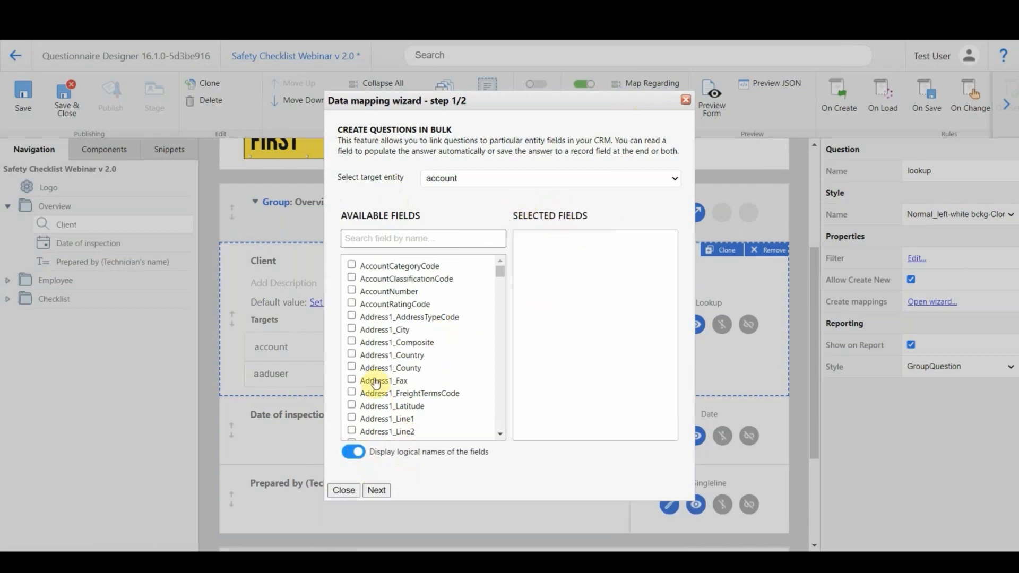
pyautogui.click(405, 240)
pyautogui.write('tele')
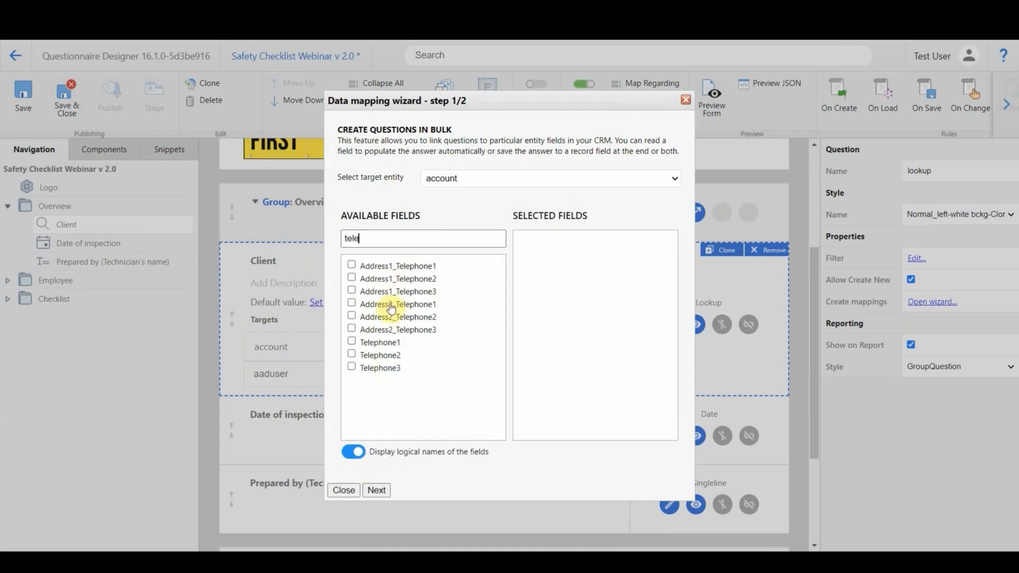
pyautogui.click(376, 343)
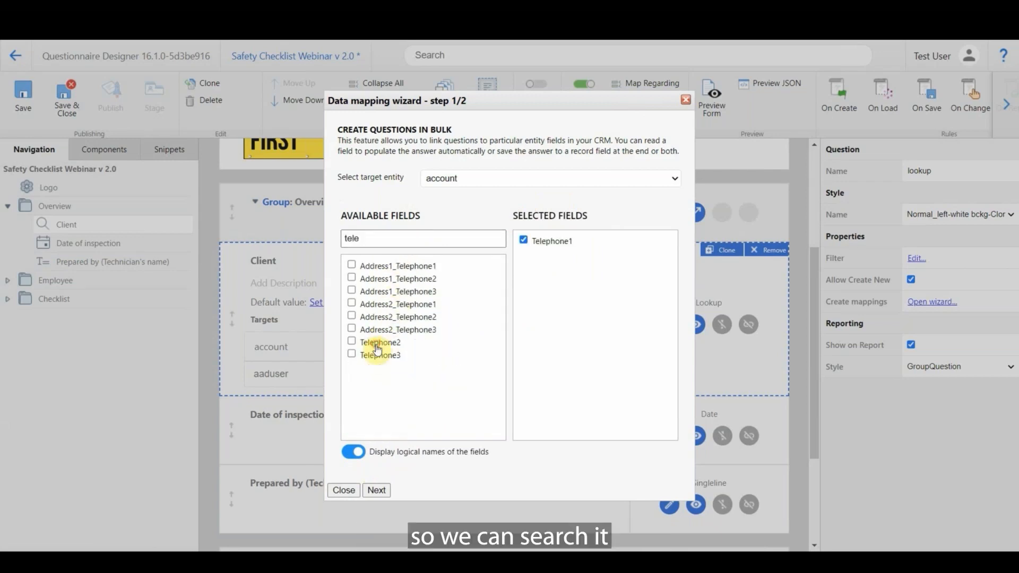
# Set the mapping to write data on every save and create the mapped question.
pyautogui.click(380, 491)
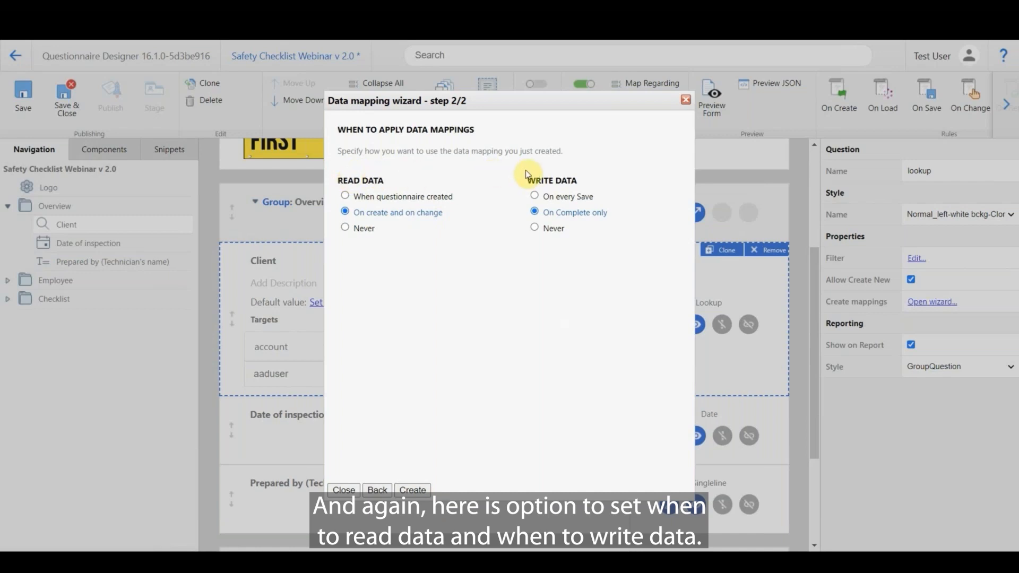
pyautogui.click(535, 198)
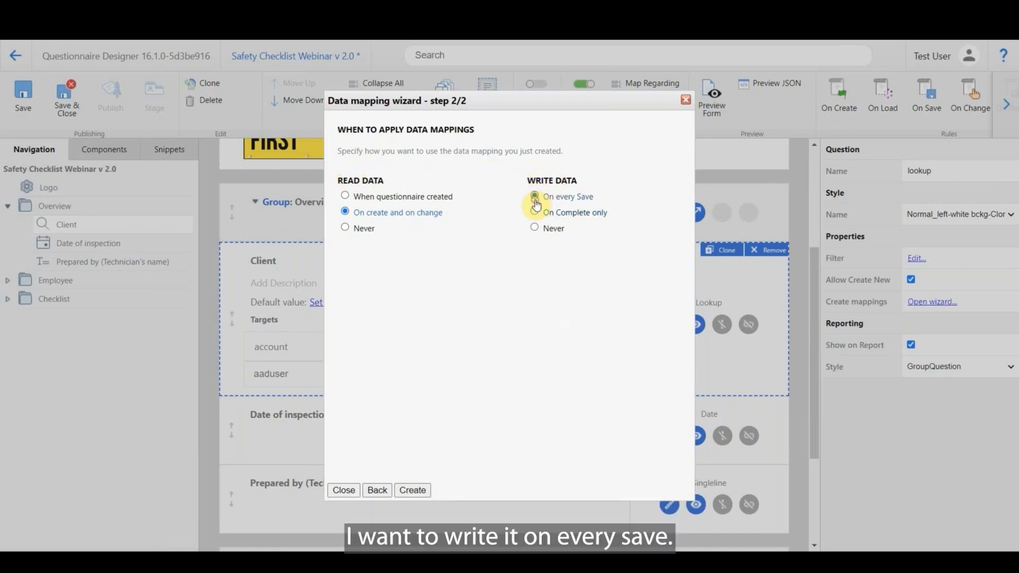
pyautogui.click(413, 490)
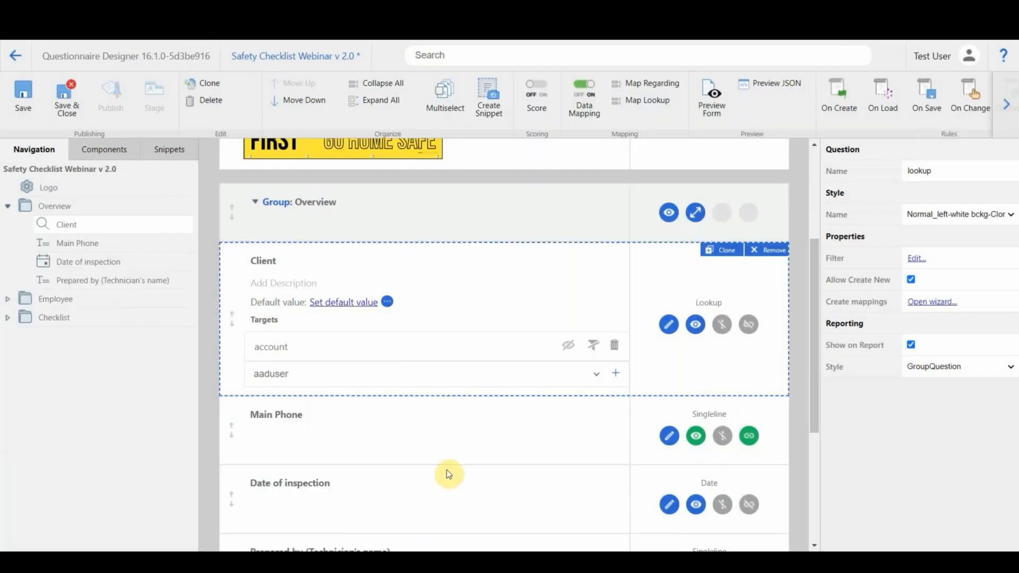
# Set the style of the Main Phone question to Normal_left-white bckg-Clone.
pyautogui.scroll(-1, 451, 456)
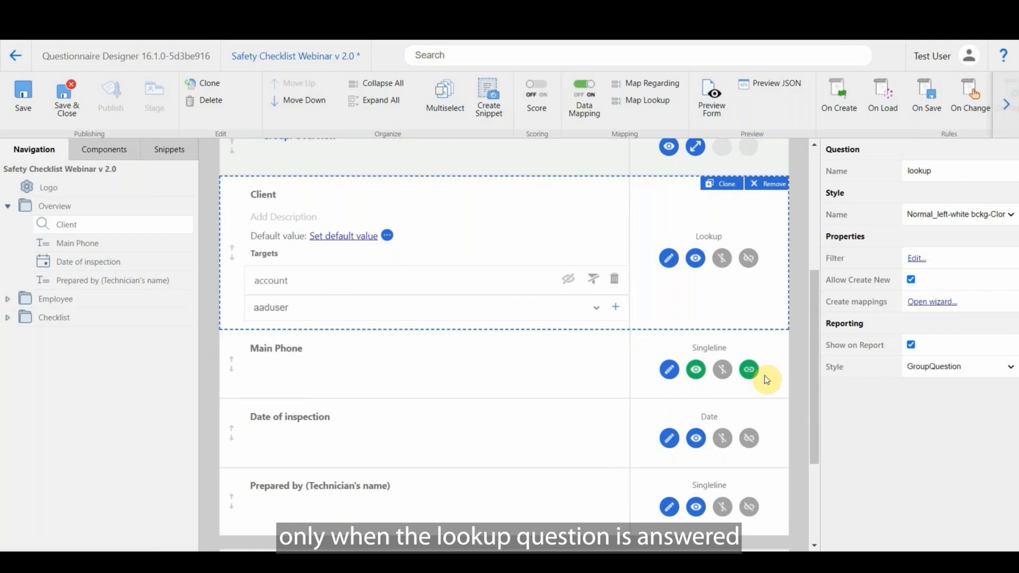
pyautogui.click(775, 350)
pyautogui.click(955, 214)
pyautogui.moveTo(1010, 281); pyautogui.dragTo(1014, 311)
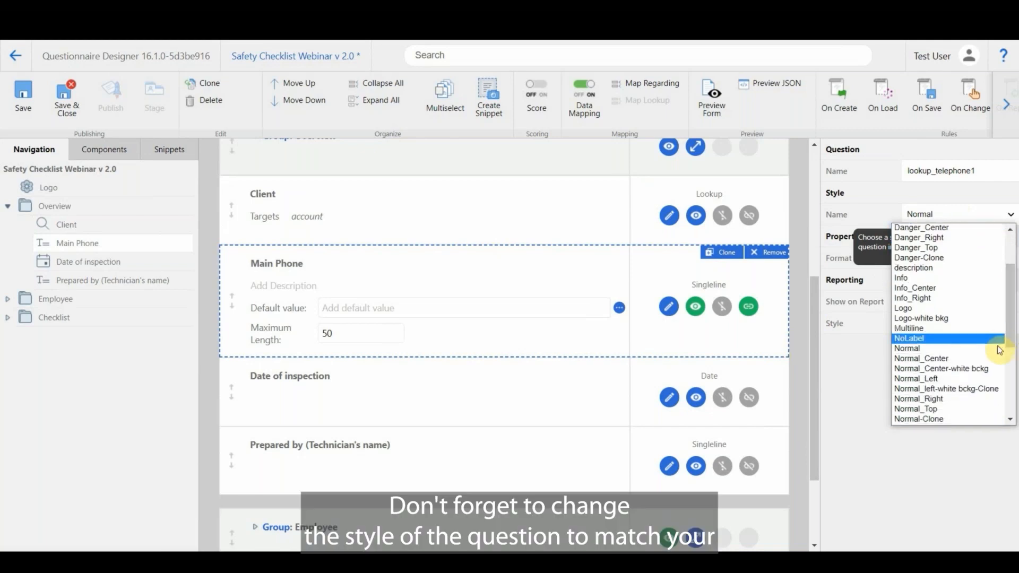
pyautogui.click(979, 394)
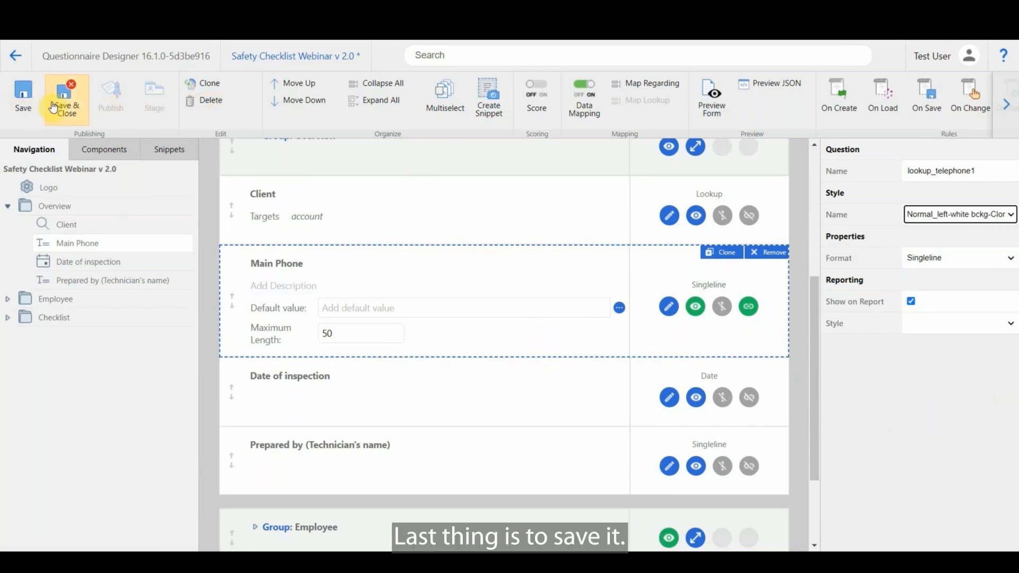
# Save the questionnaire and publish it.
pyautogui.click(23, 96)
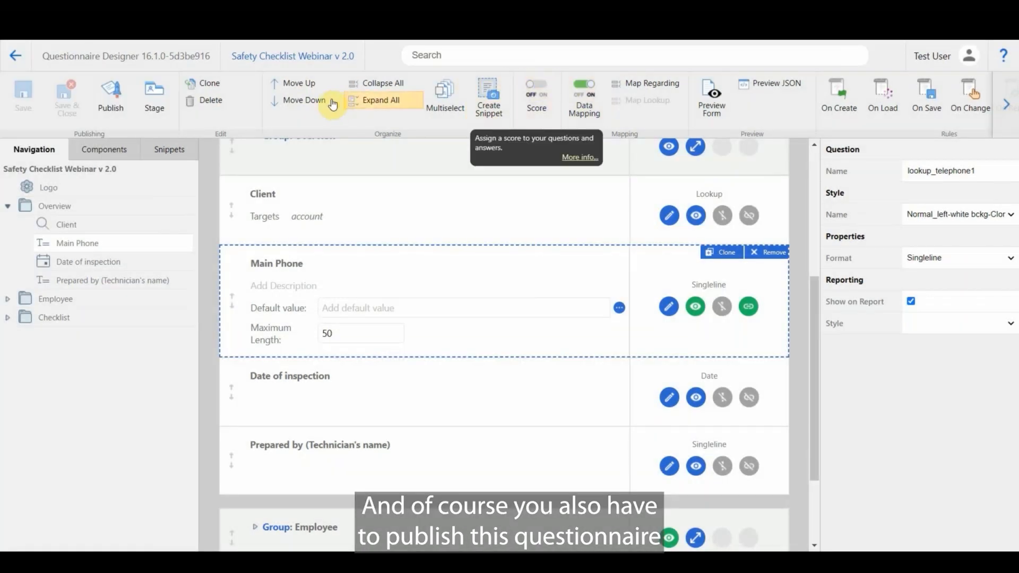
pyautogui.click(112, 114)
pyautogui.click(327, 386)
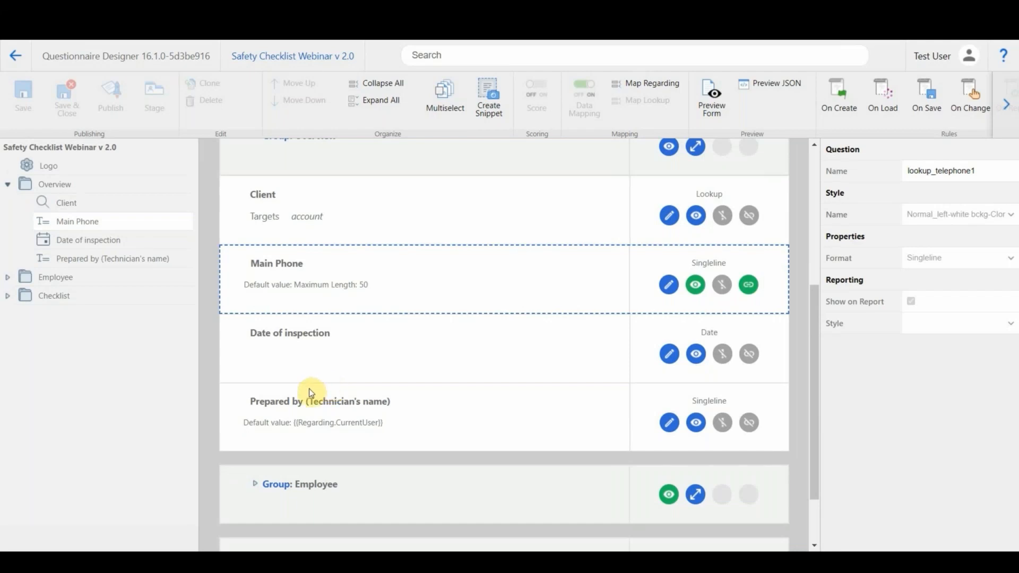
# Bring up the client's Dynamics 365 account record with the Mobile CRM Development app over it, and synchronize the app.
pyautogui.moveTo(175, 563)
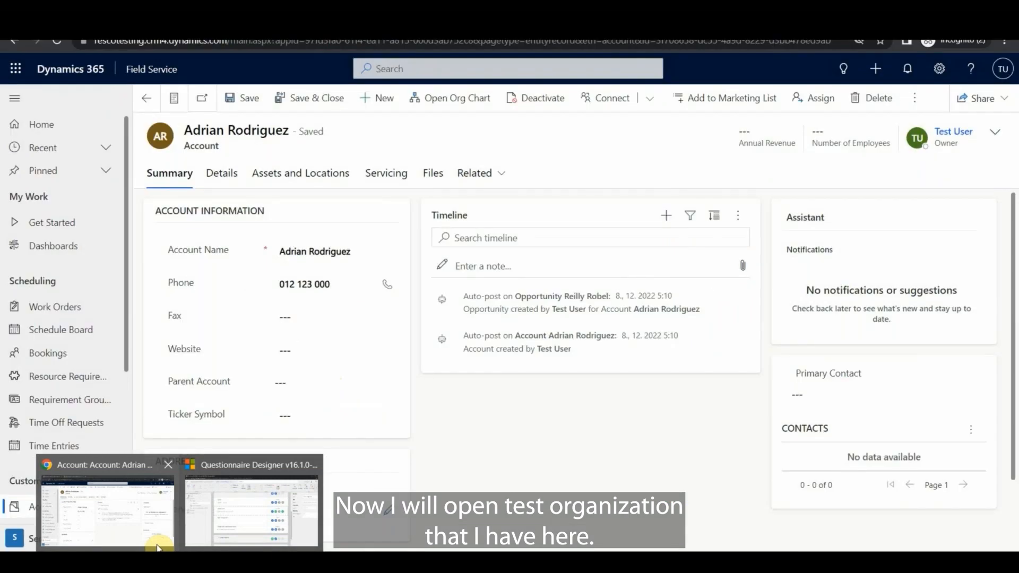
pyautogui.click(157, 548)
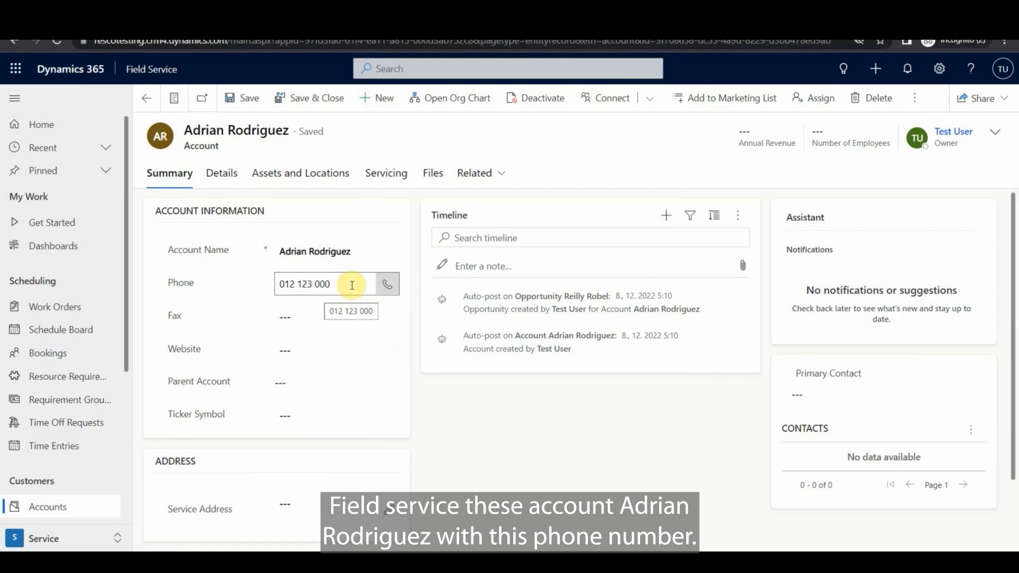
pyautogui.click(410, 563)
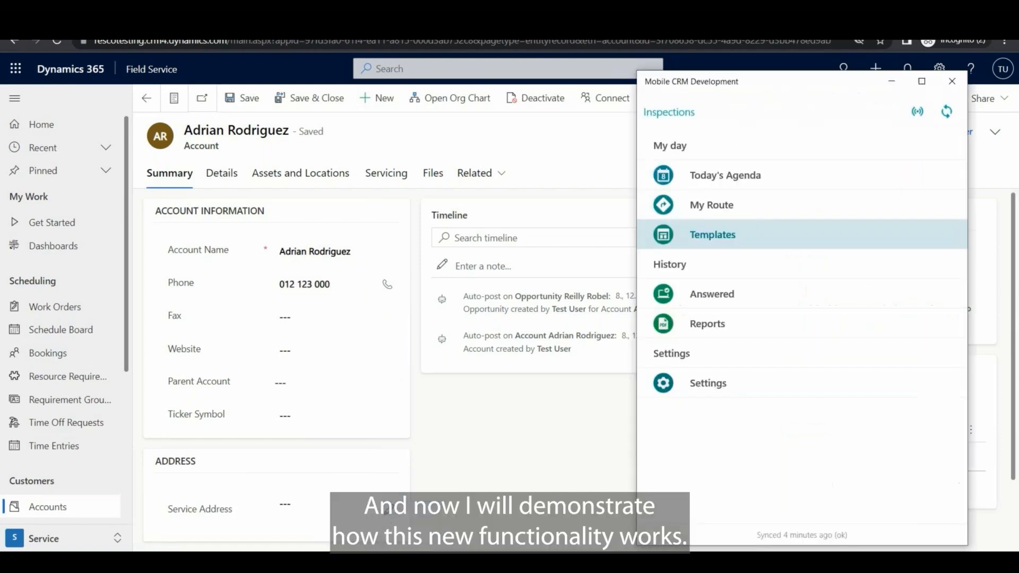
pyautogui.click(944, 118)
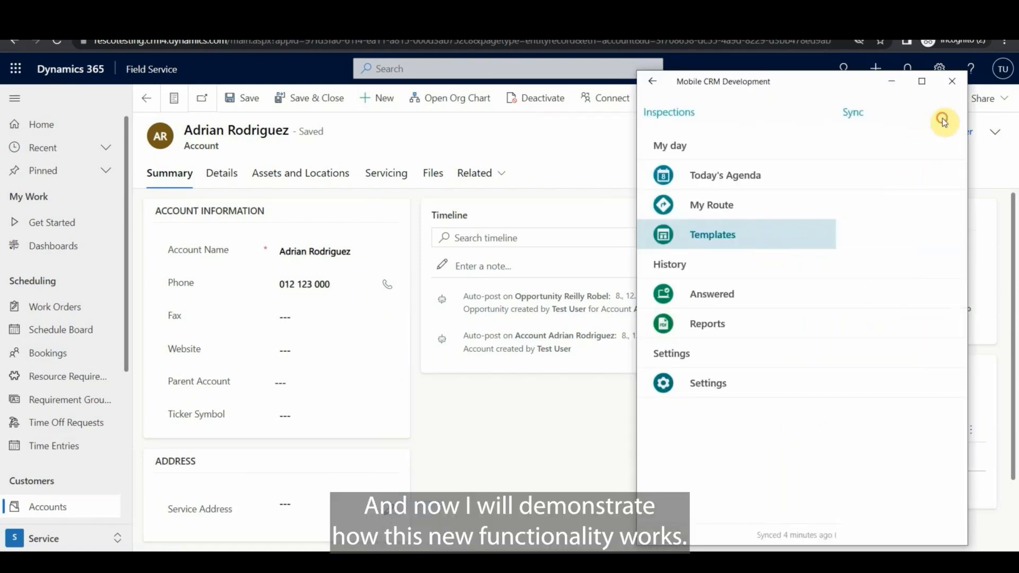
pyautogui.click(943, 120)
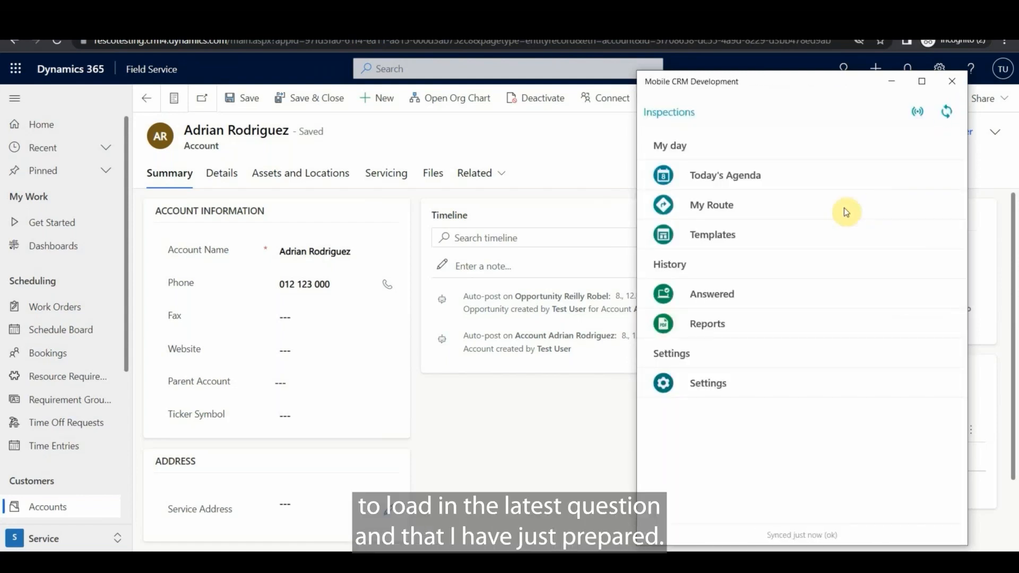
# Search the templates for "sa" and open the Safety Checklist Webinar v 2.0 questionnaire.
pyautogui.click(733, 238)
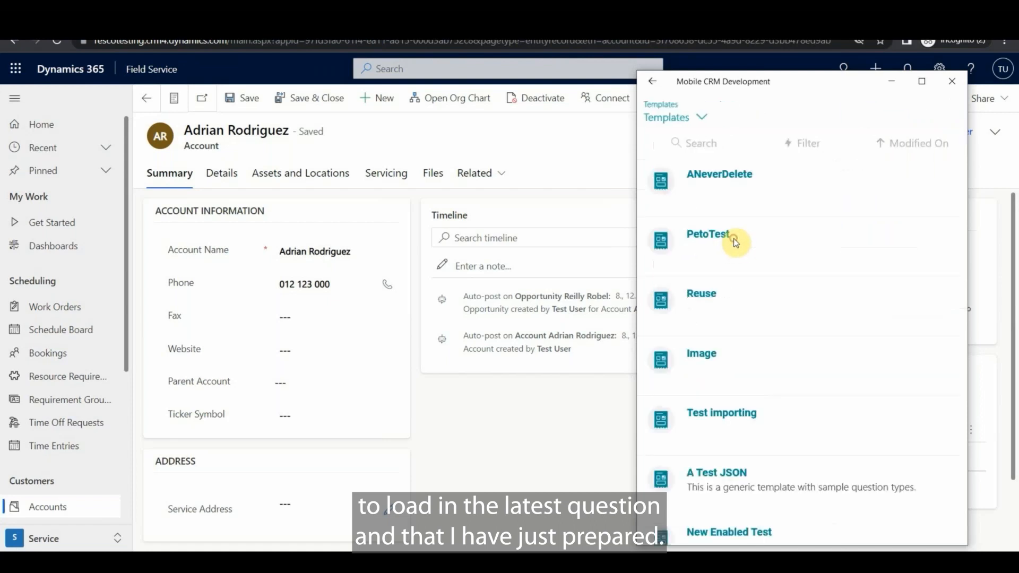
pyautogui.click(715, 147)
pyautogui.write('sa')
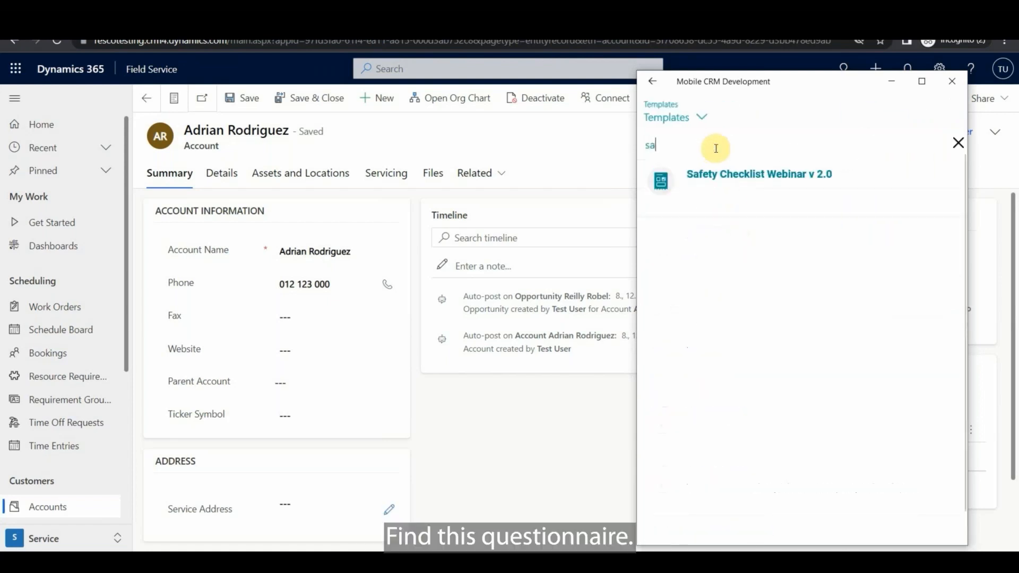
pyautogui.click(743, 179)
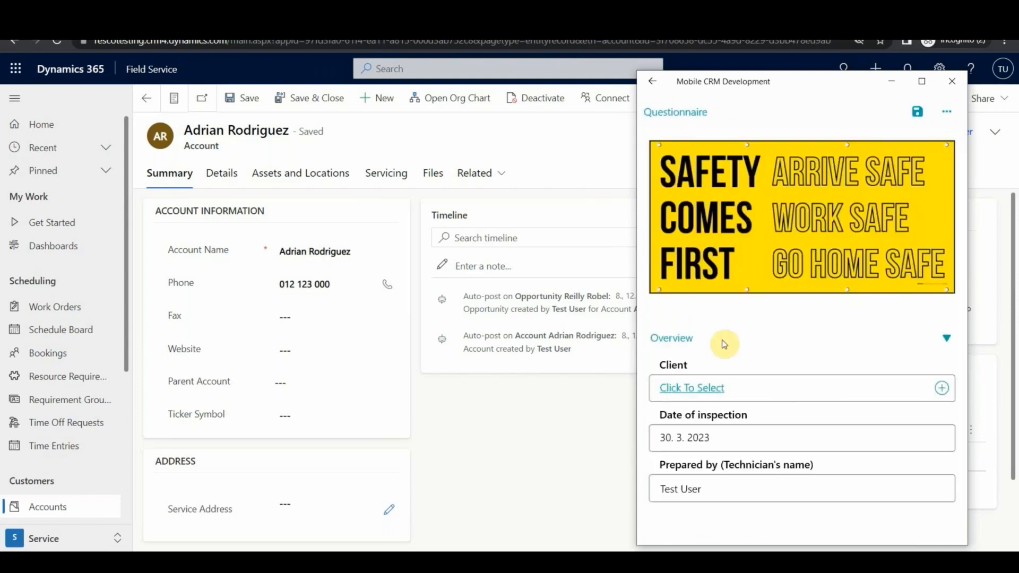
# Find the client's account by name and select it as the answer to the Client question.
pyautogui.click(763, 391)
pyautogui.write('adr')
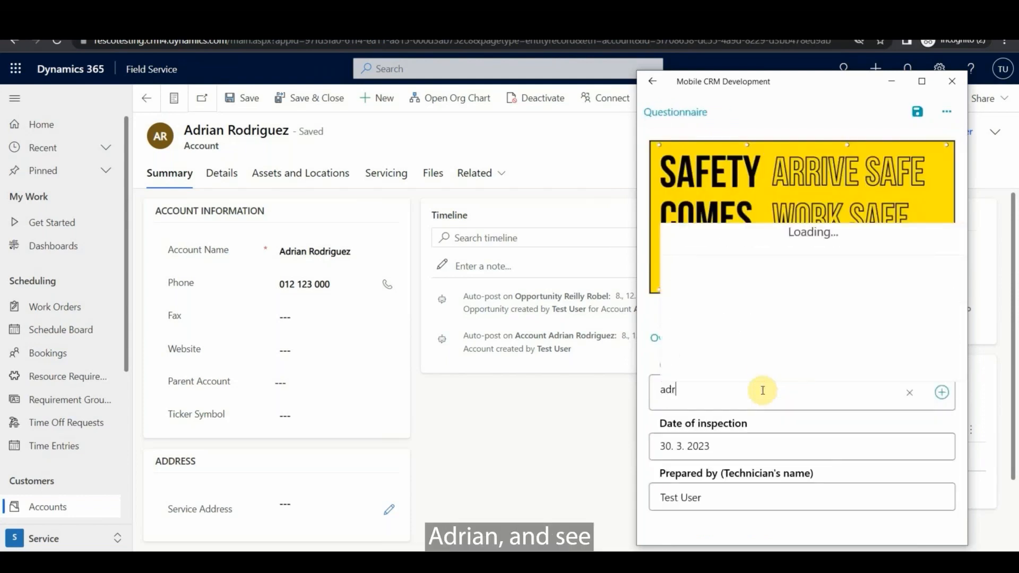
pyautogui.click(739, 246)
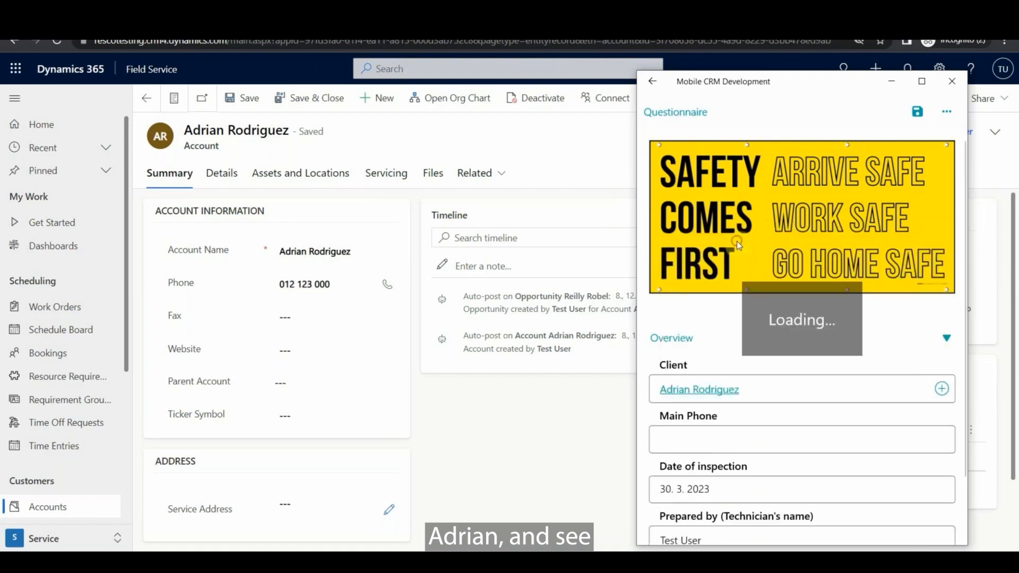
# Change the last digit of the Main Phone answer to 7 and save the questionnaire.
pyautogui.scroll(-2, 770, 302)
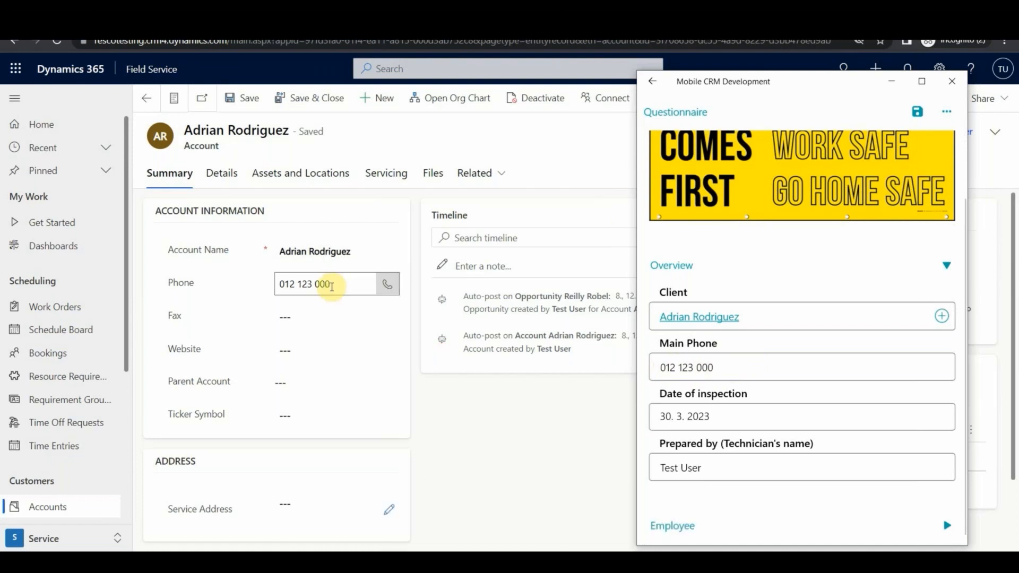
pyautogui.click(752, 362)
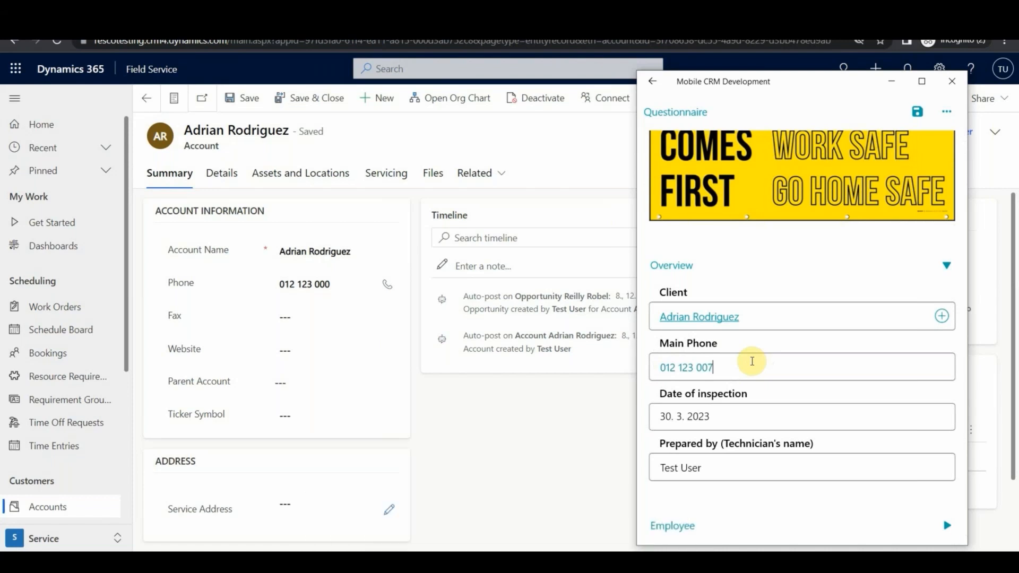
pyautogui.click(917, 114)
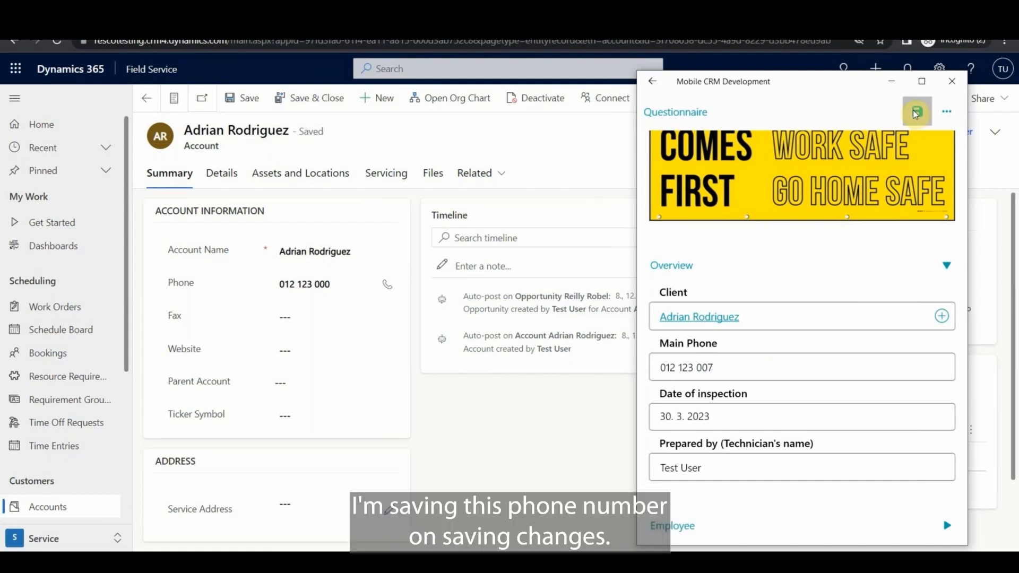
# Return to the Dynamics 365 account record and refresh it to check the Phone field.
pyautogui.click(596, 175)
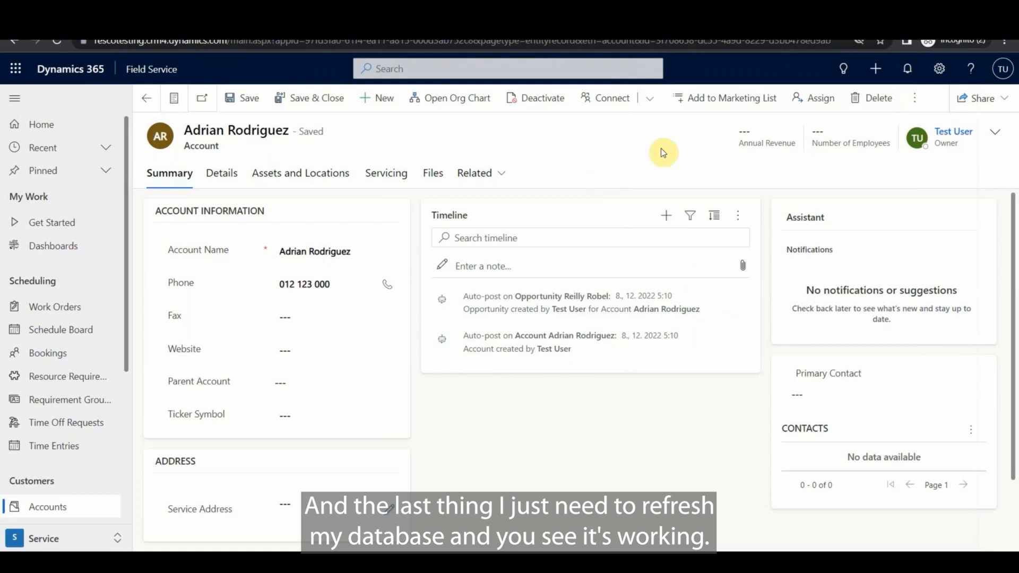
pyautogui.click(914, 98)
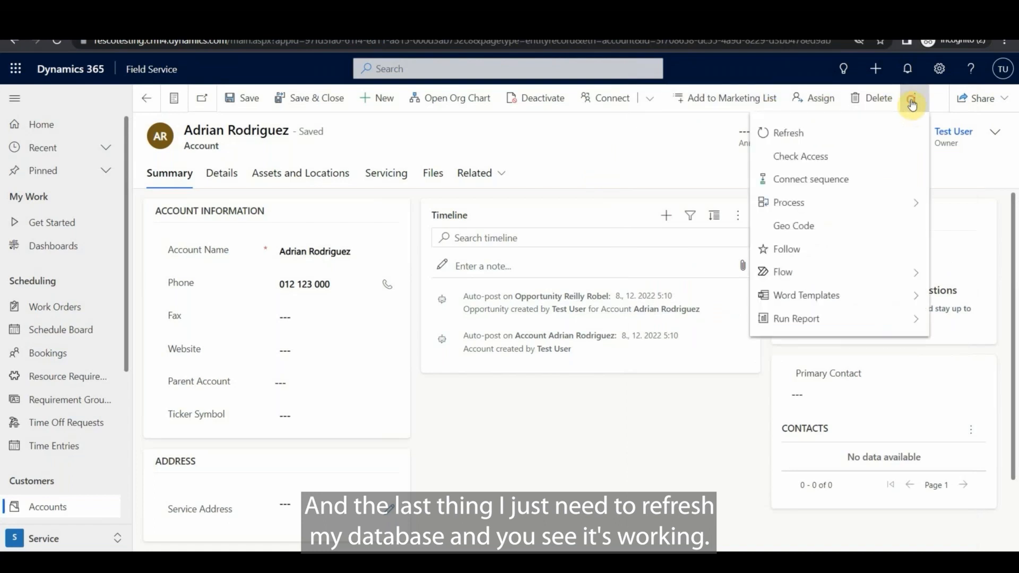
pyautogui.click(787, 134)
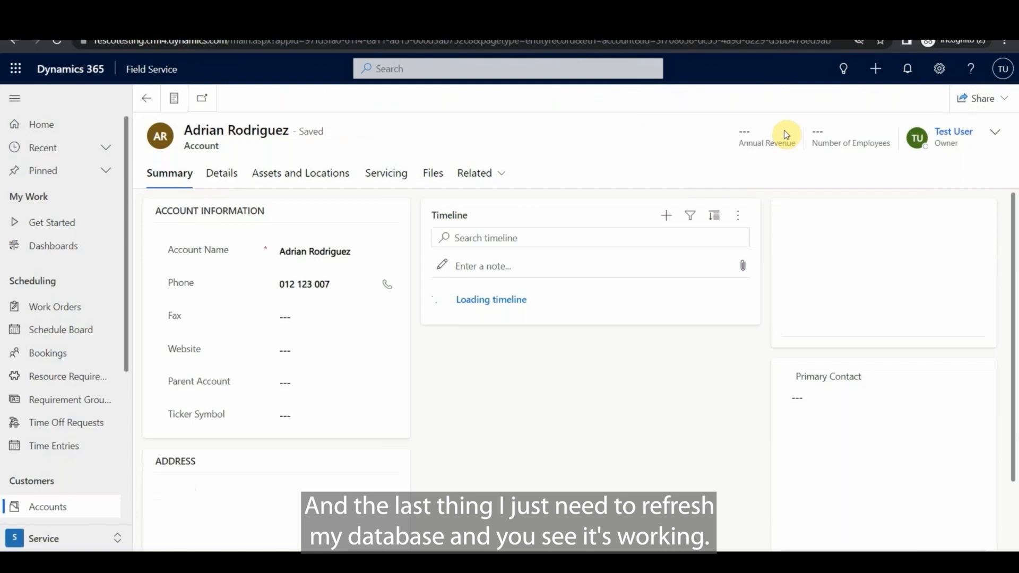